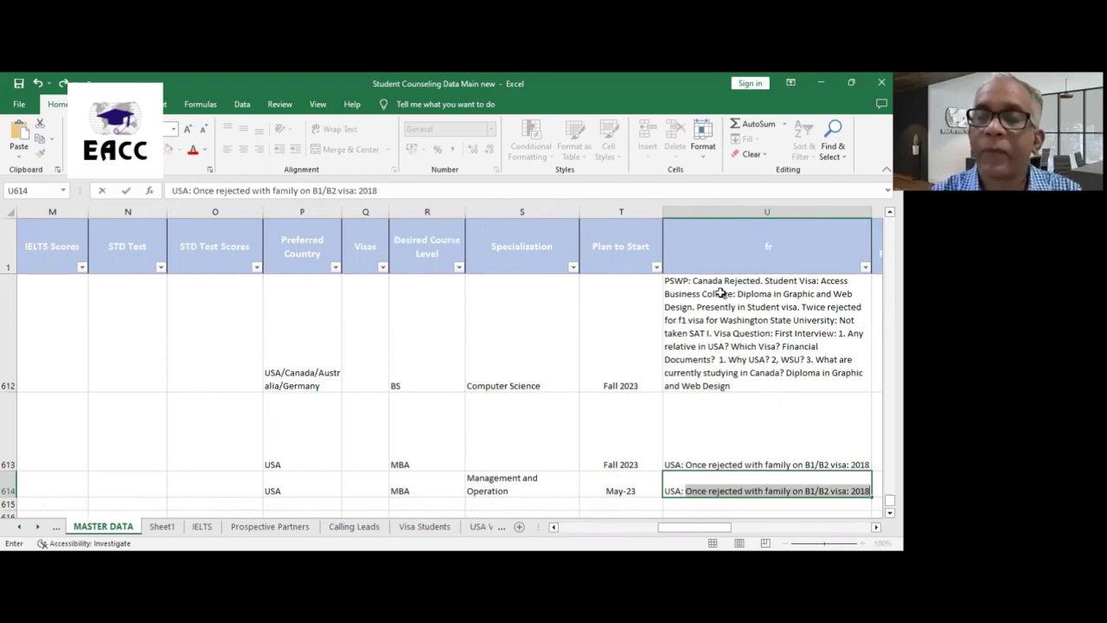
In cell U614, replace the text after "USA:" with the applied universities "San Francisco Bay Univ, Delta State Univ,"
type("San")
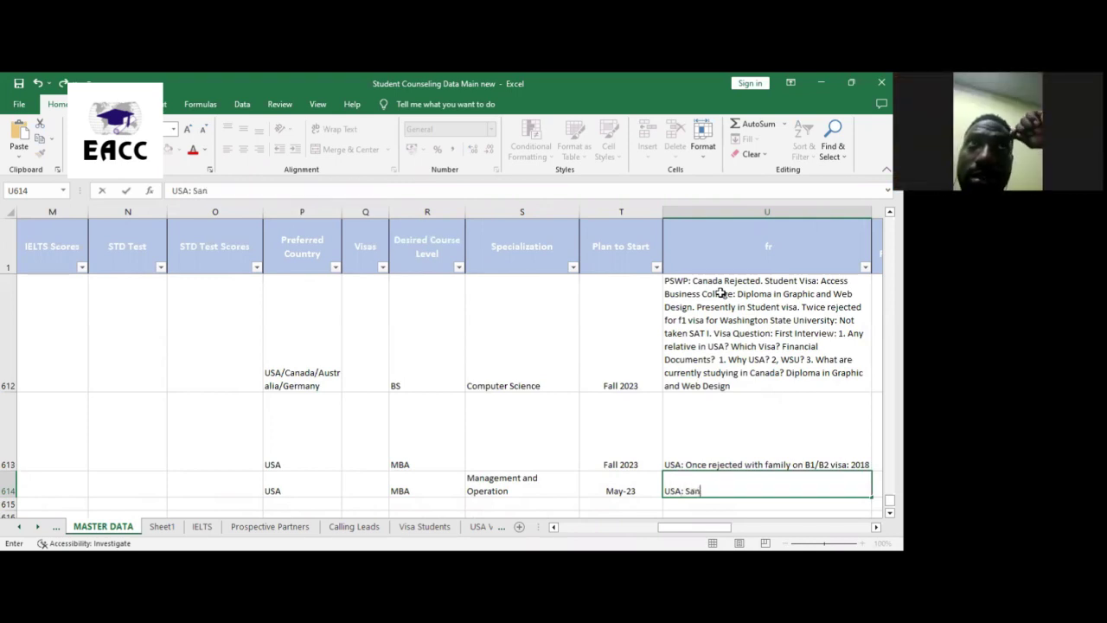
type(" Francisco")
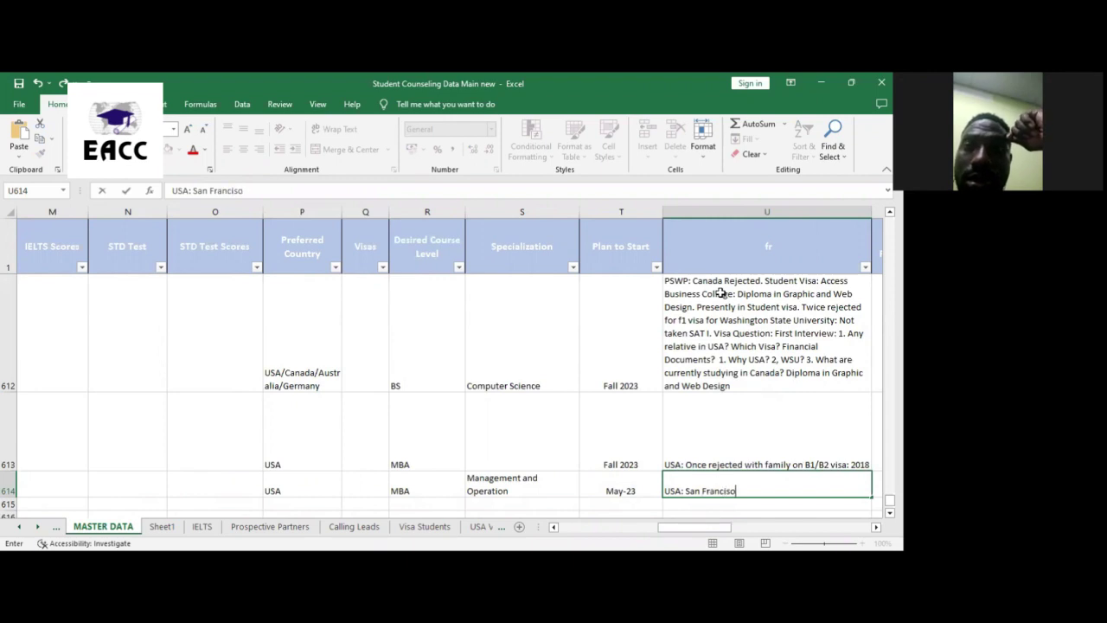
type(" Bay Univ,")
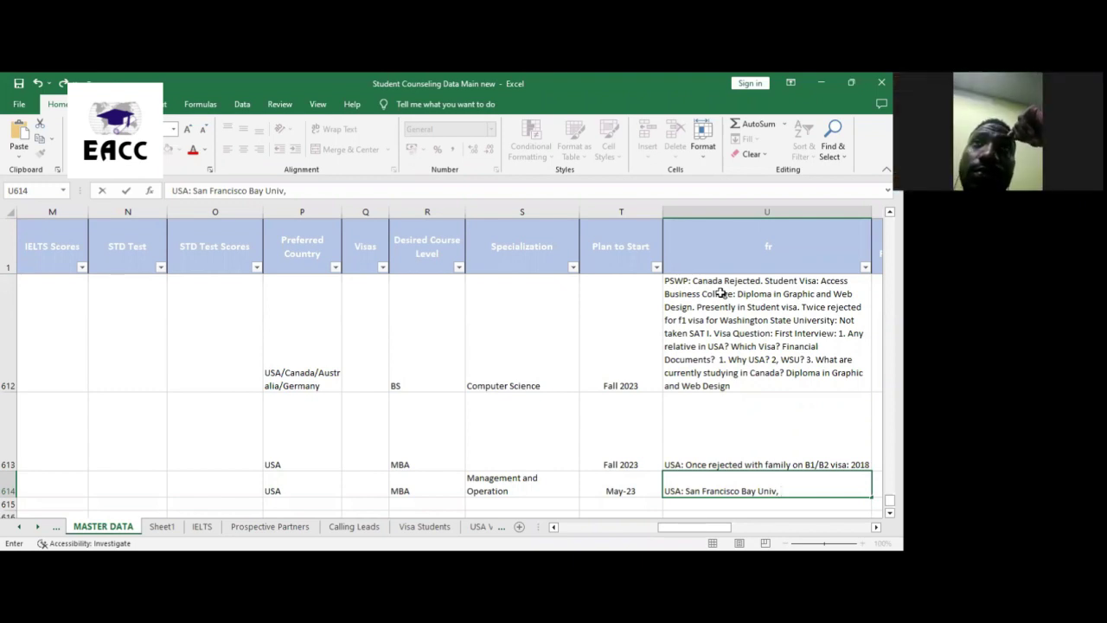
type("Delta State Univ, A")
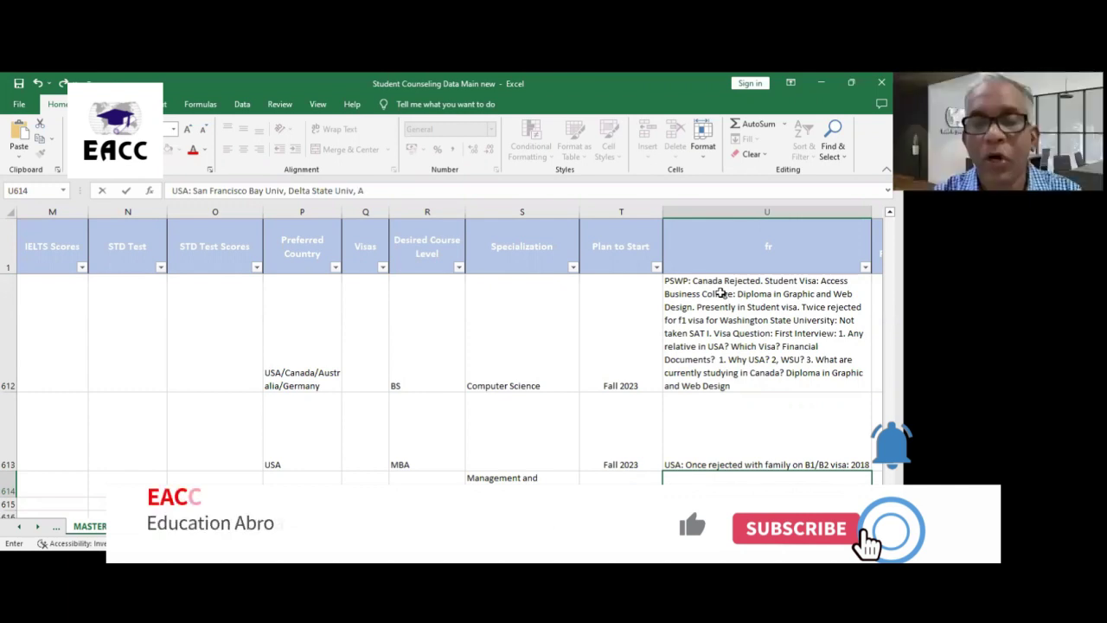
Continue the note in U614 with the I20 entry "I20: San Francisco Bay Univ"
type("I20")
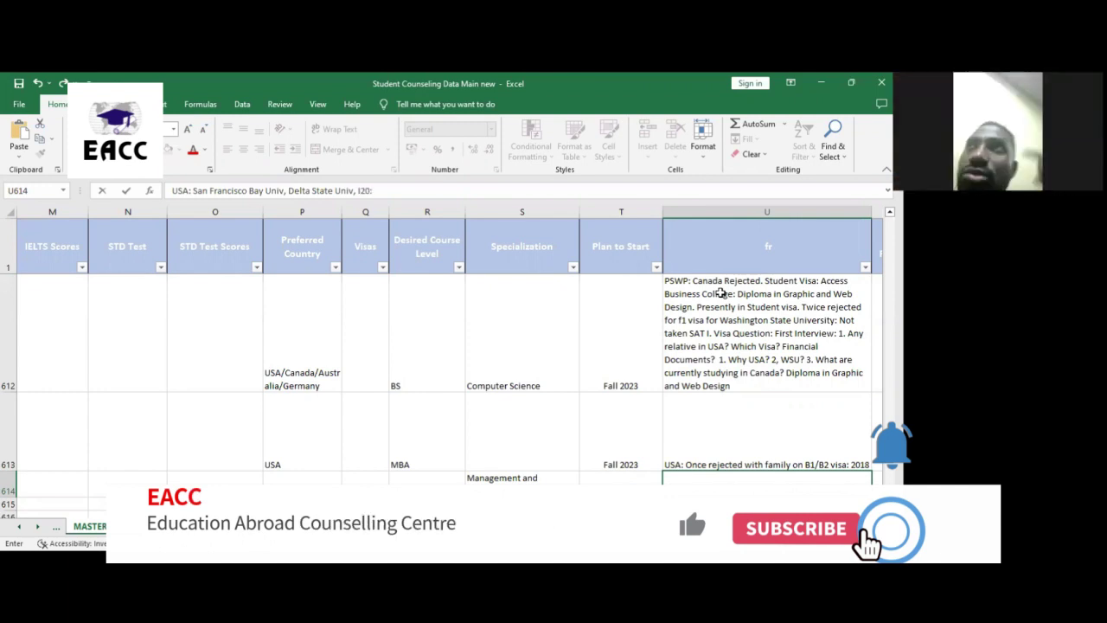
type(": San Francisco")
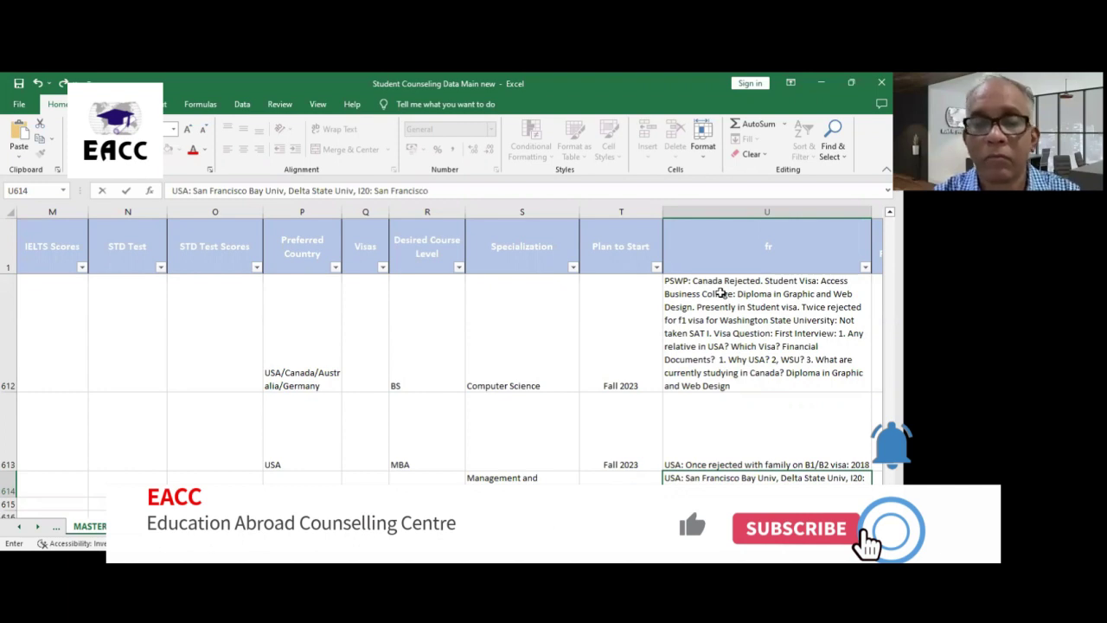
type(" Bay Univ")
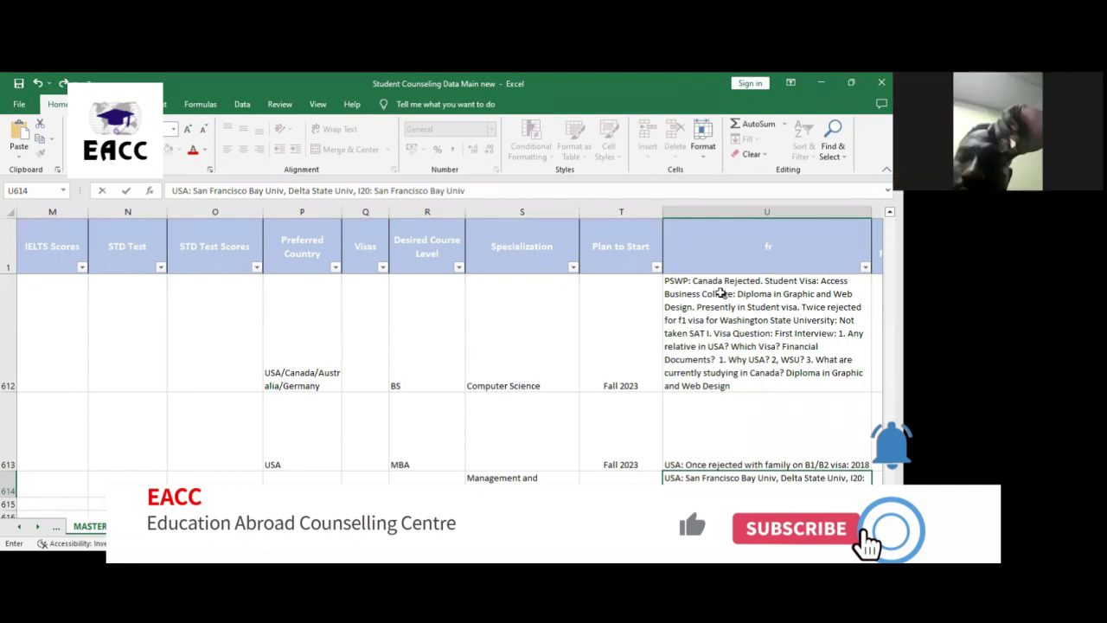
Complete the I20 university name as "University." and append "Visa Date: 14th April:" to the note in U614
type("ersity. Visa")
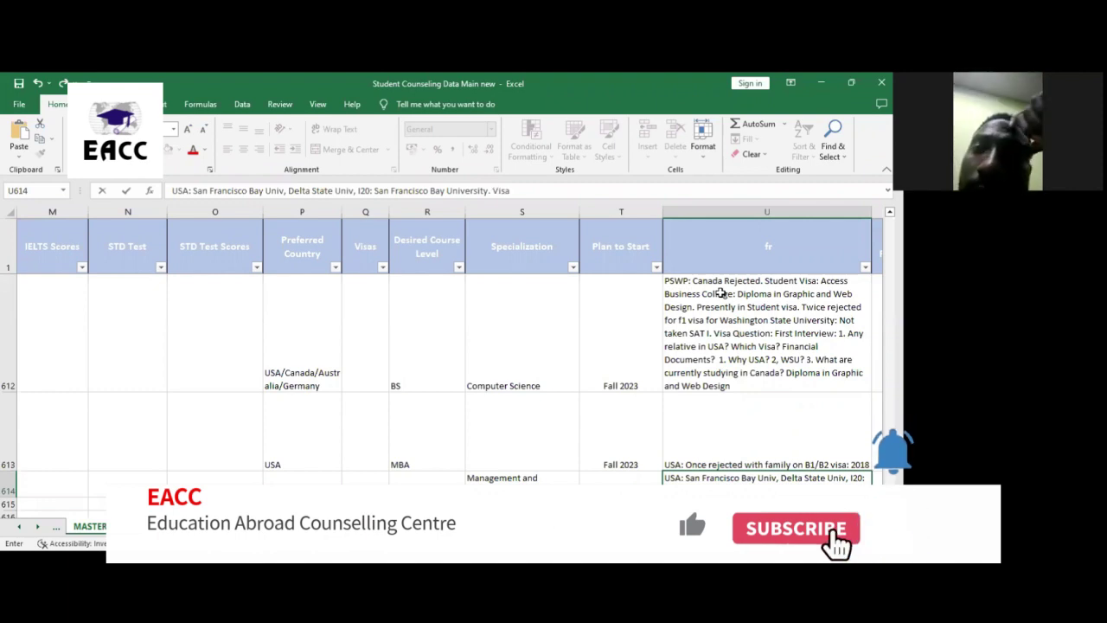
type(" Date:")
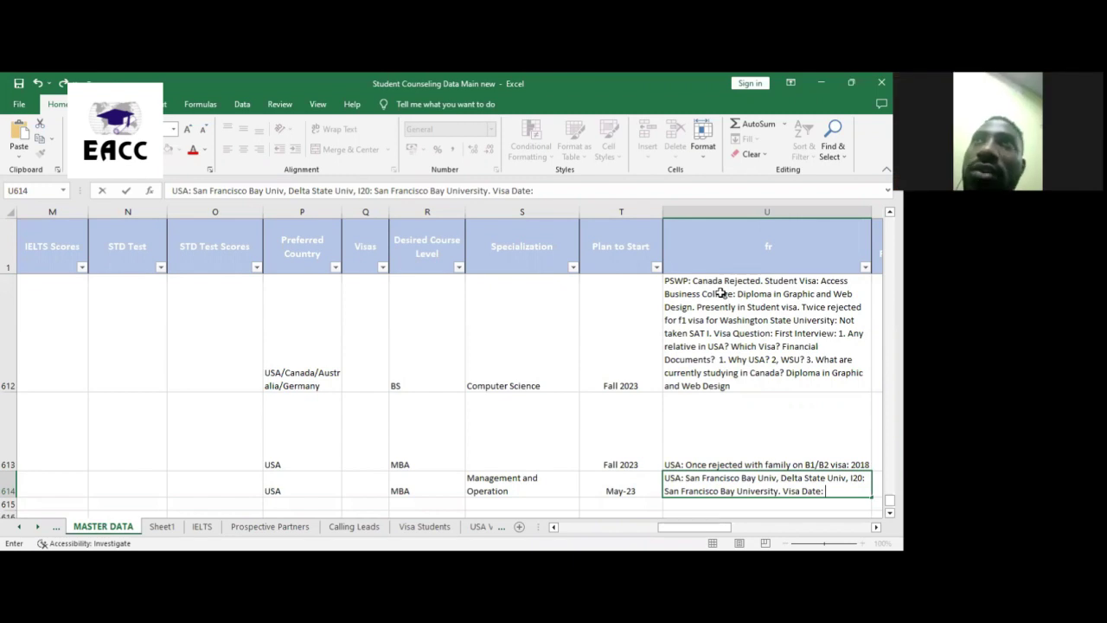
type("14")
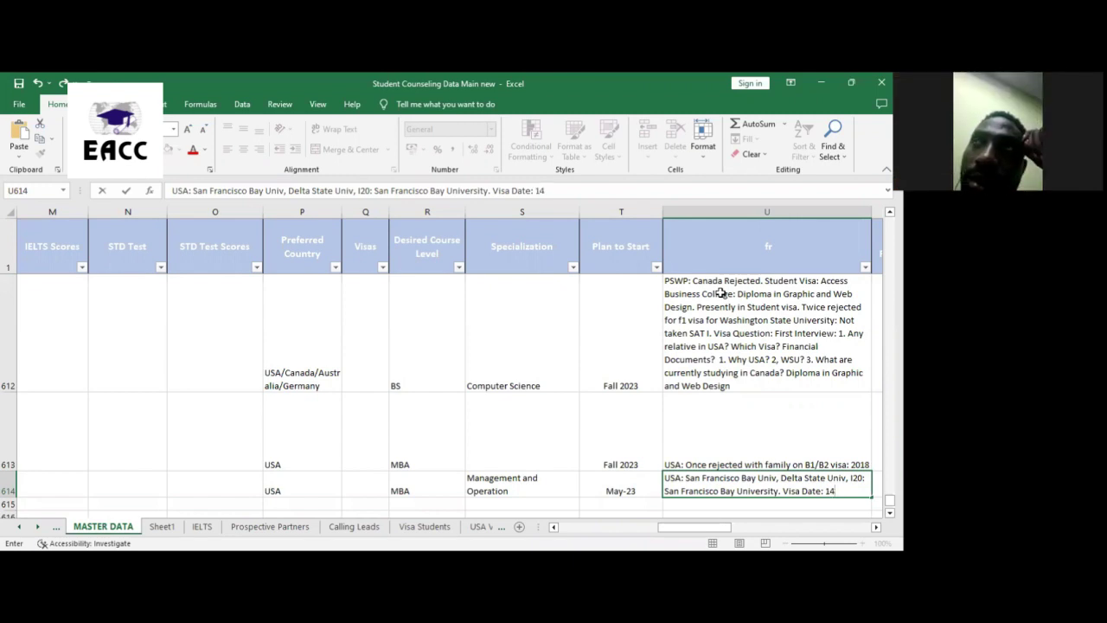
type("th Ap")
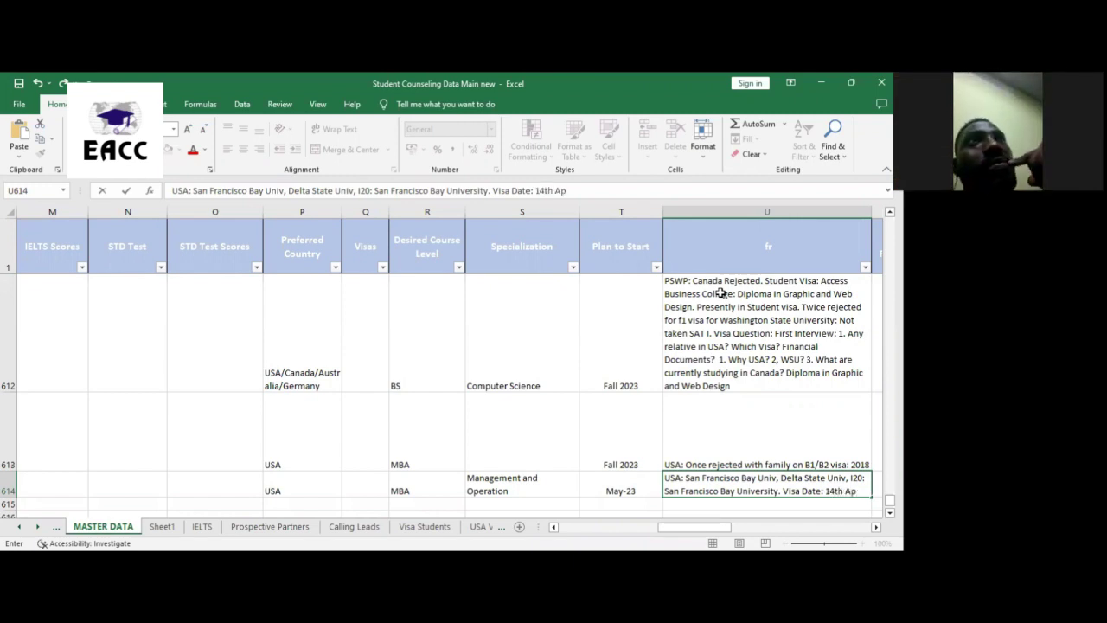
type("ril:")
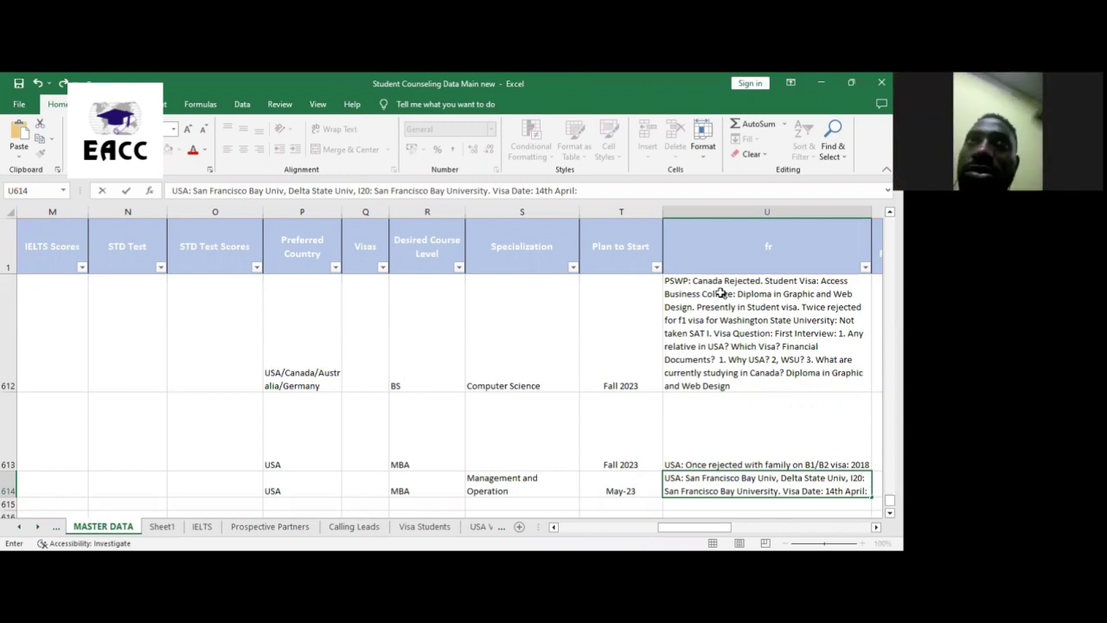
Add the first visa interview question, "Where am I go to?", after the visa date in U614
type("Which")
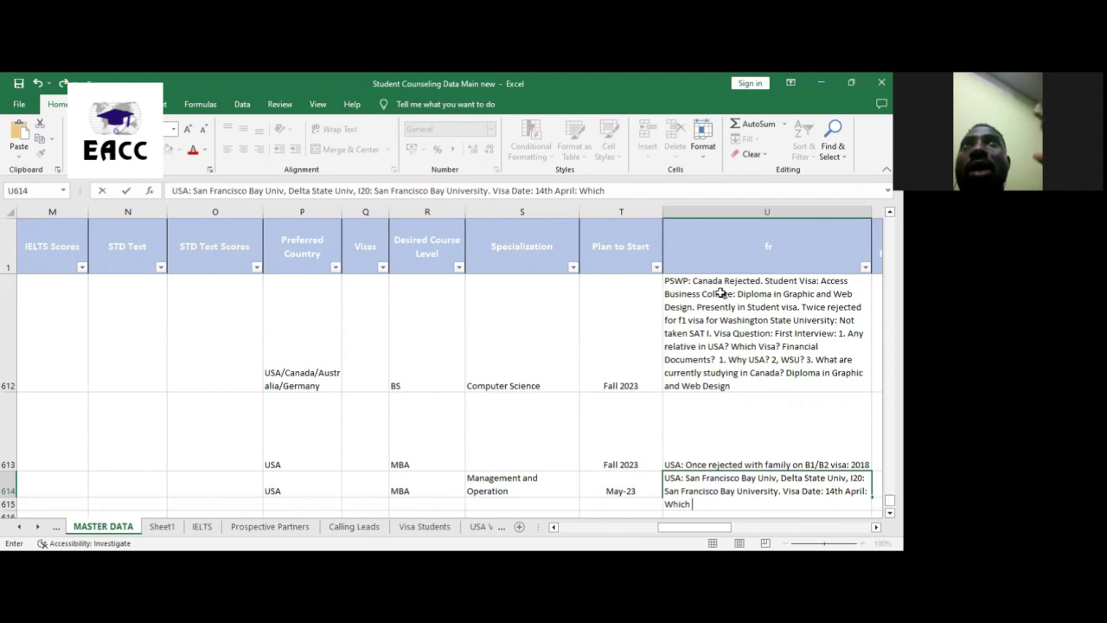
key("BackSpace")
key("BackSpace")
key("BackSpace")
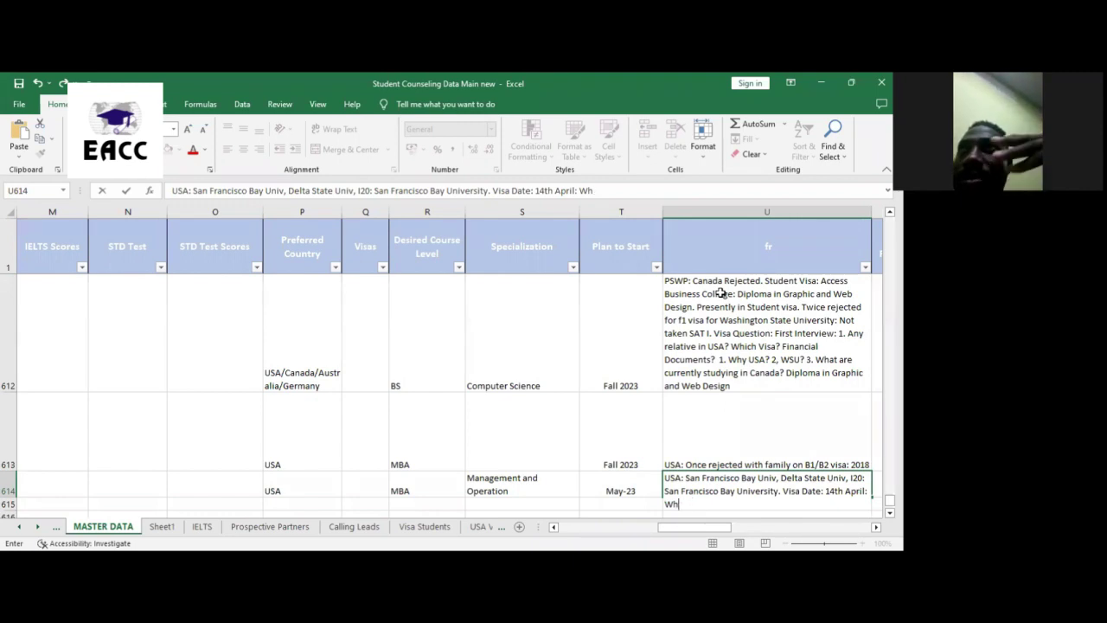
type("ere")
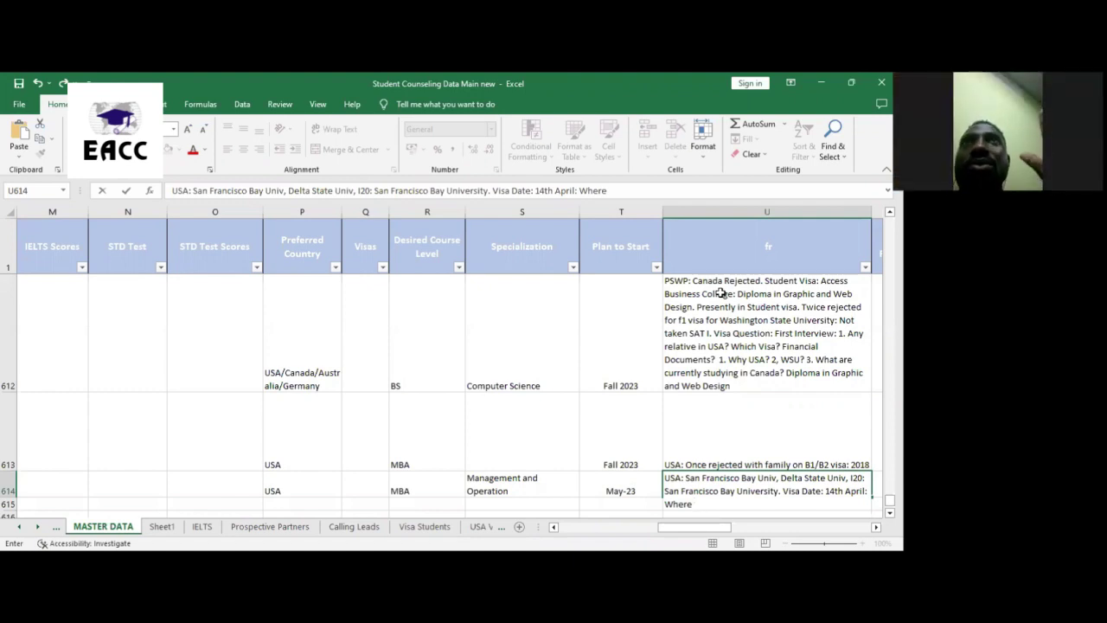
type("am")
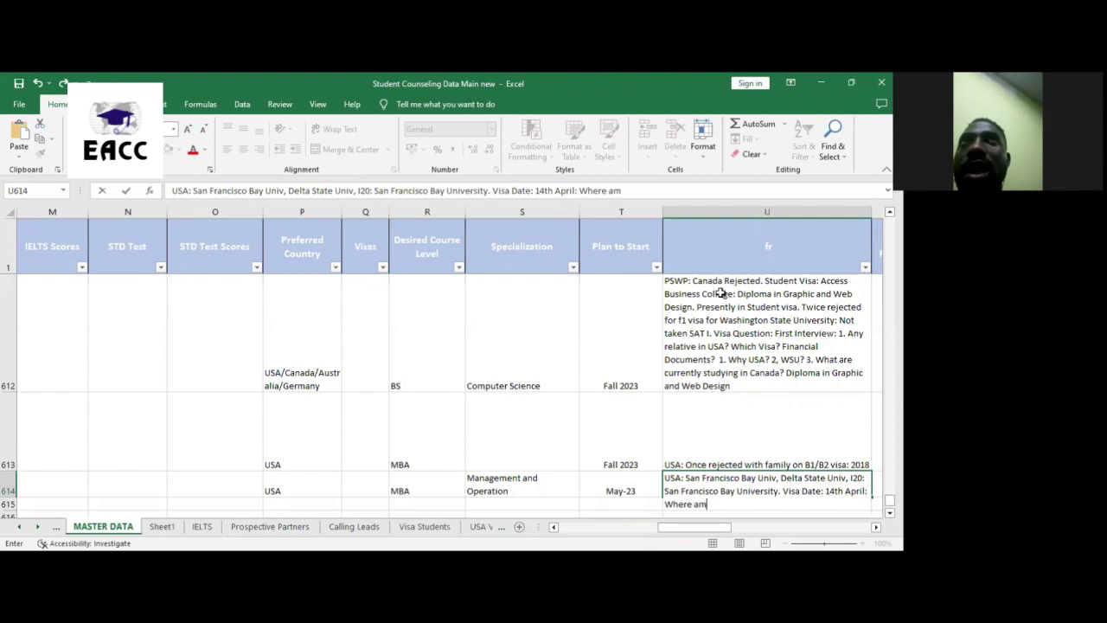
type(" I go ")
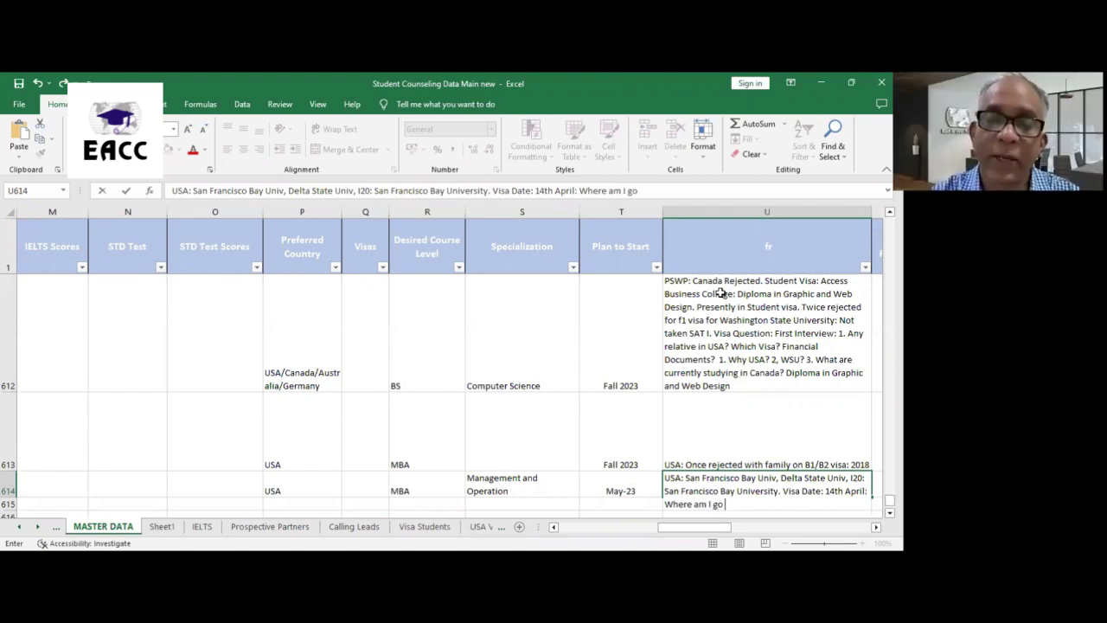
type("to?")
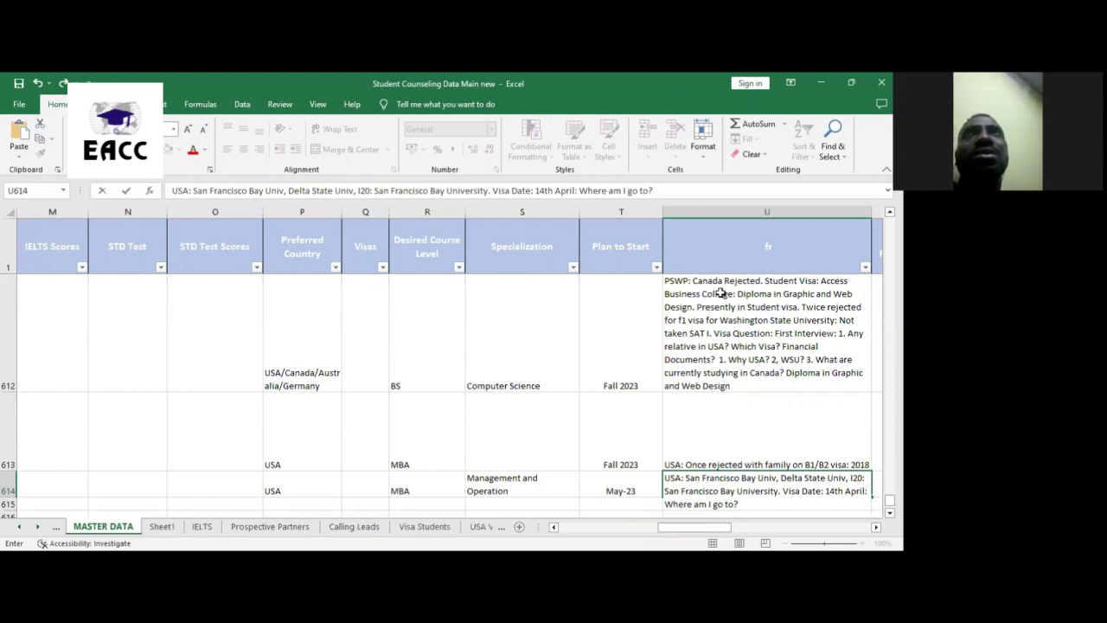
Add the second interview question, "What makes you apply to this prorgam?", to the note in U614
type("Wha")
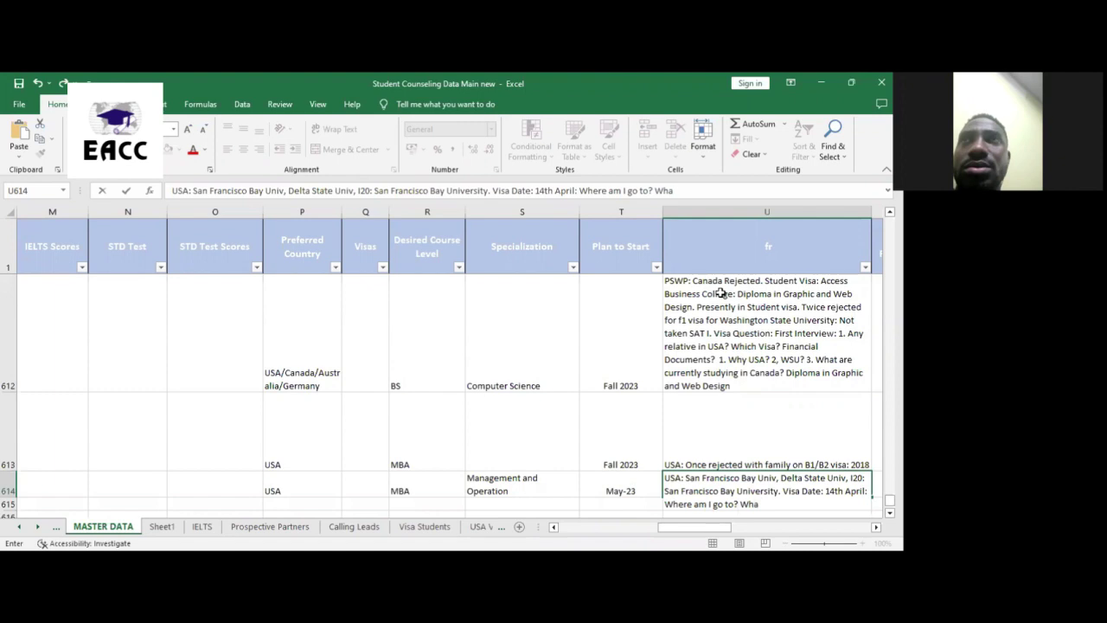
type("t makes you apply to")
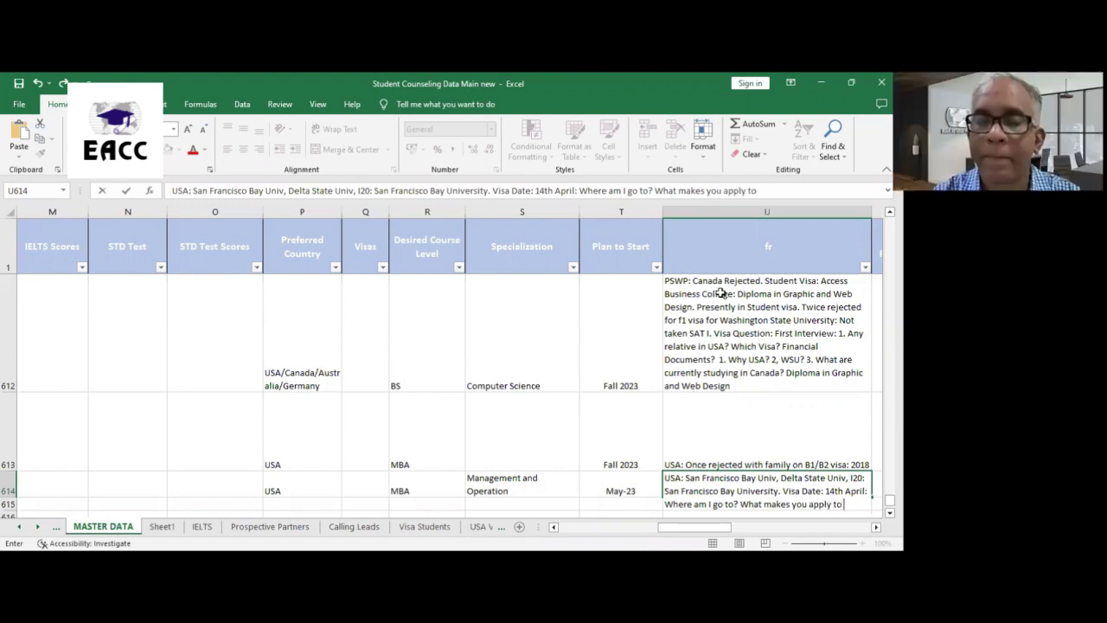
type(" this prorgam?")
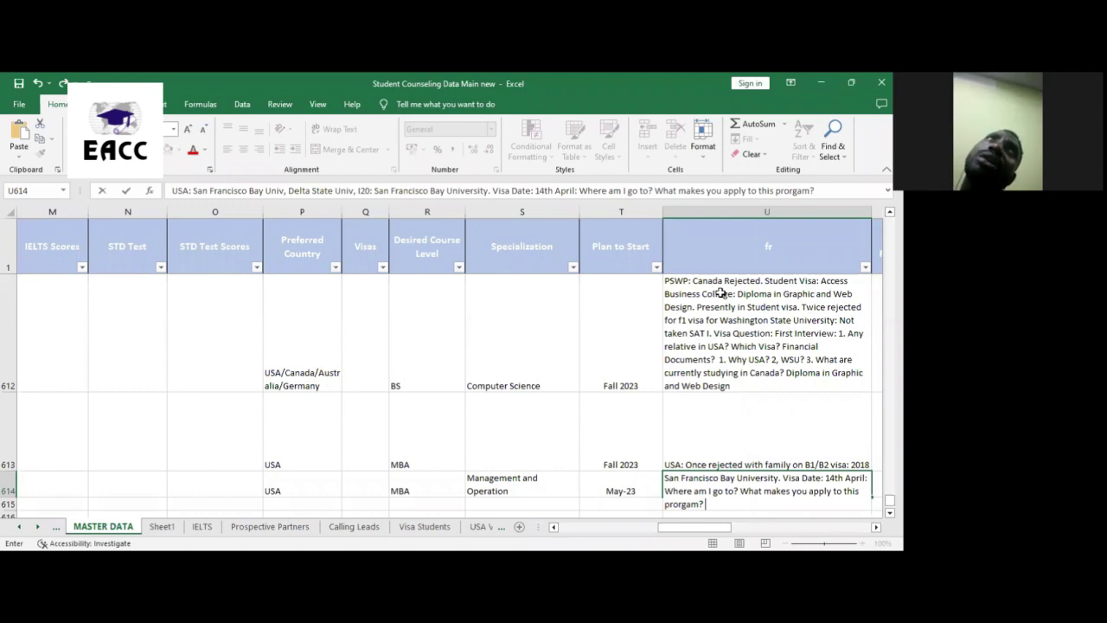
Add the funding question "How will fund?" to the note in U614
type("Ho")
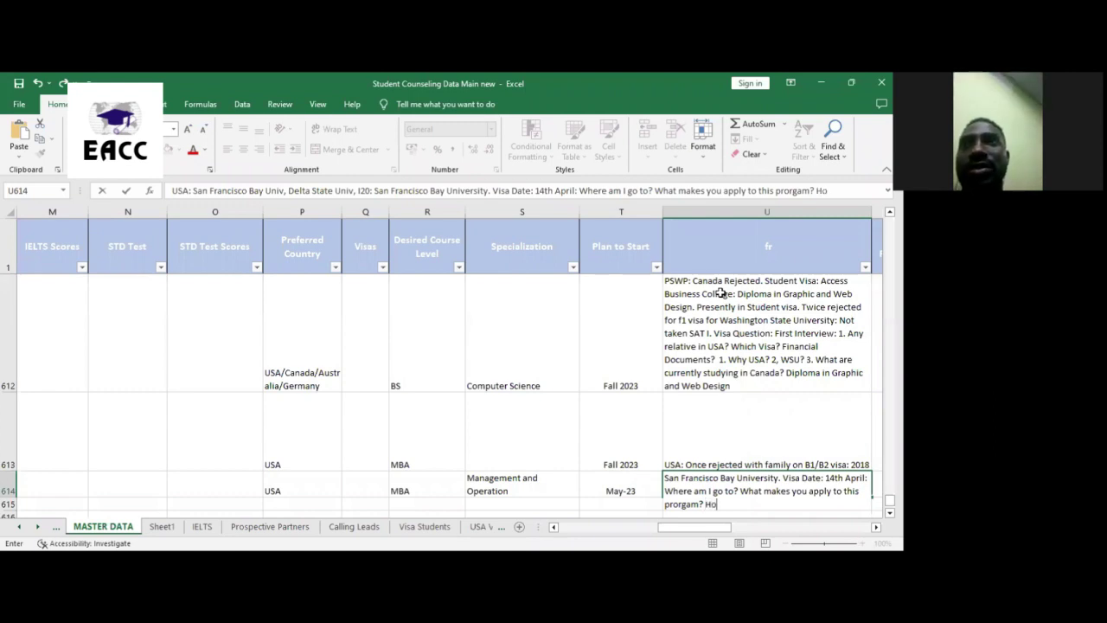
type("w")
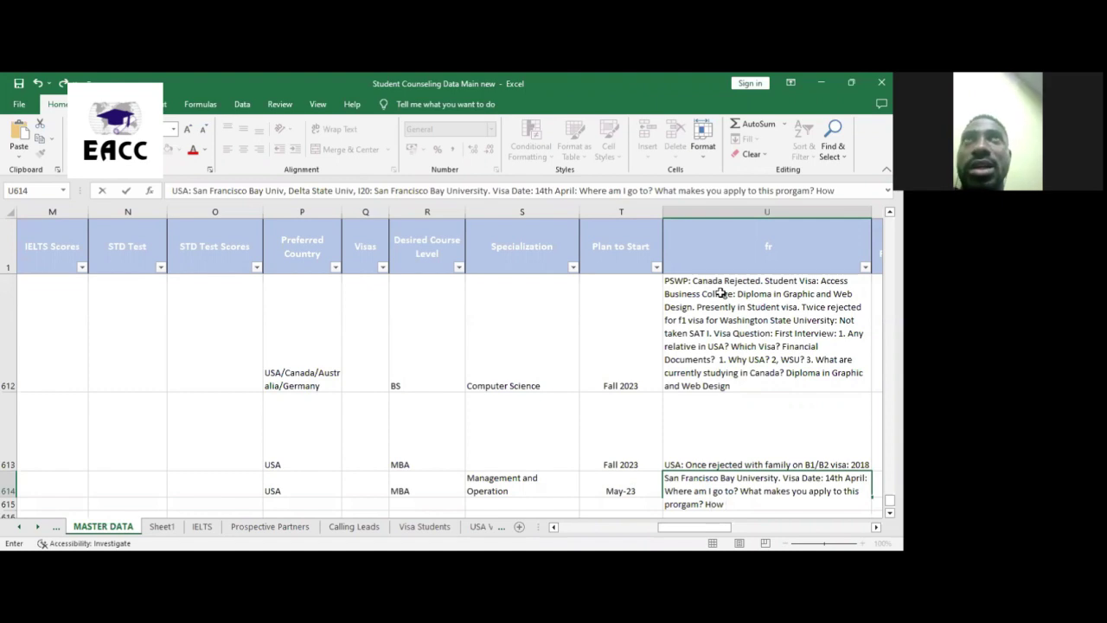
type("willllll")
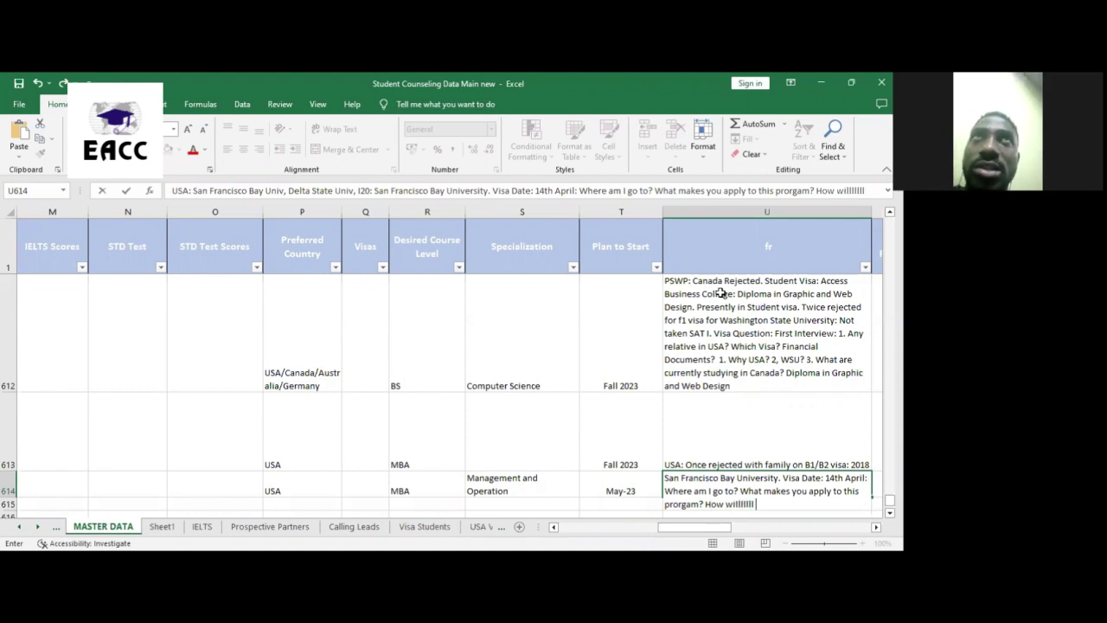
key("BackSpace")
key("BackSpace")
key("BackSpace")
key("BackSpace")
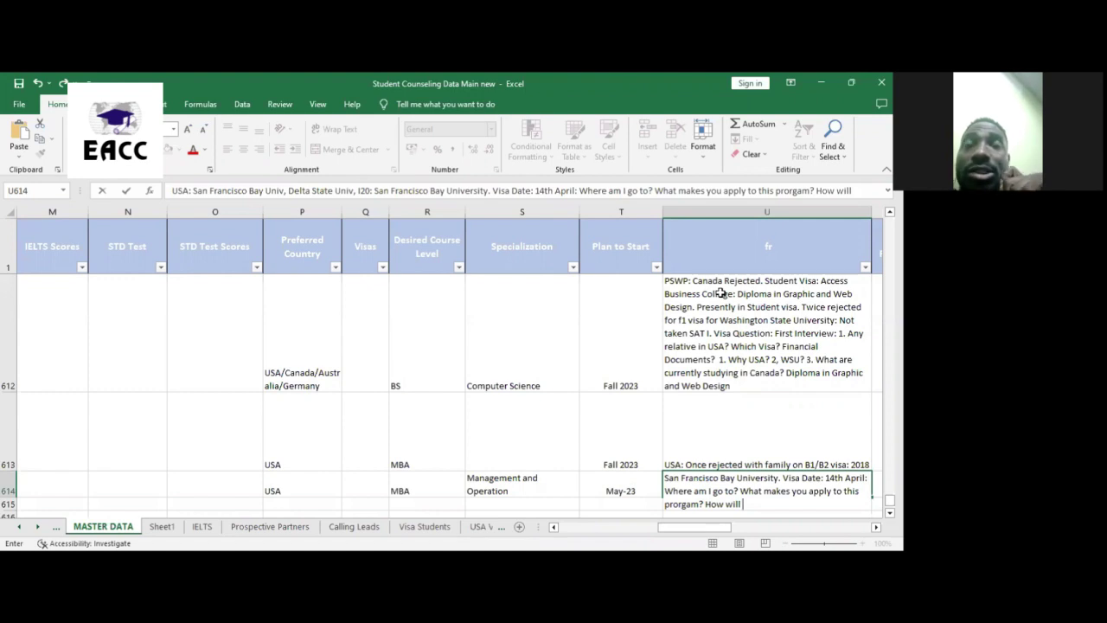
type("fund?")
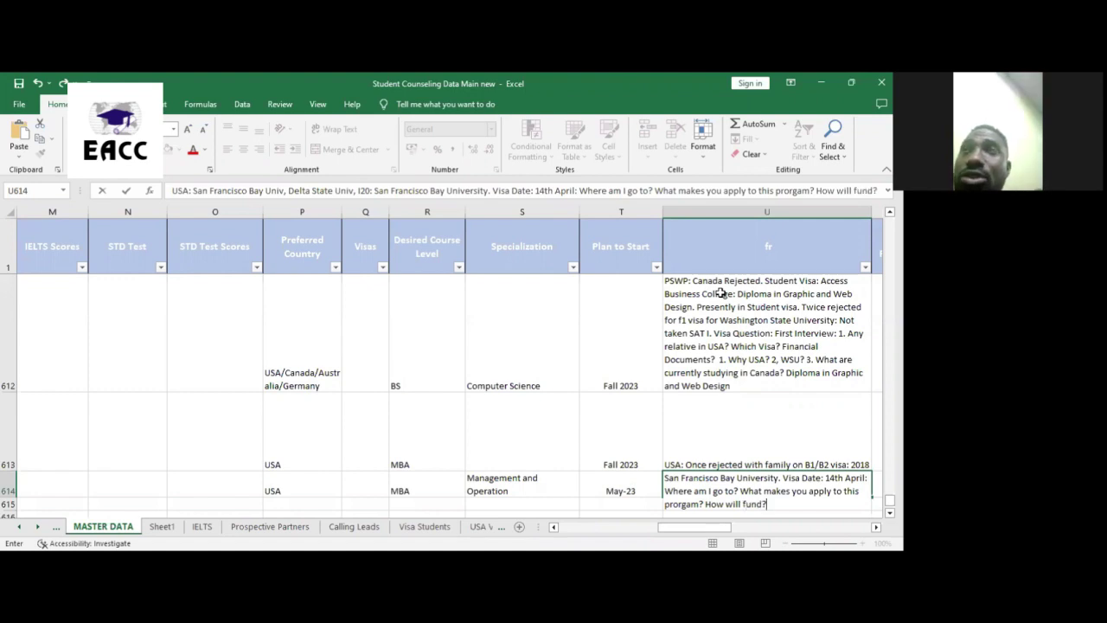
Record the funding answer "100% Scholarship." after the funding question in U614
type(" 100 % ")
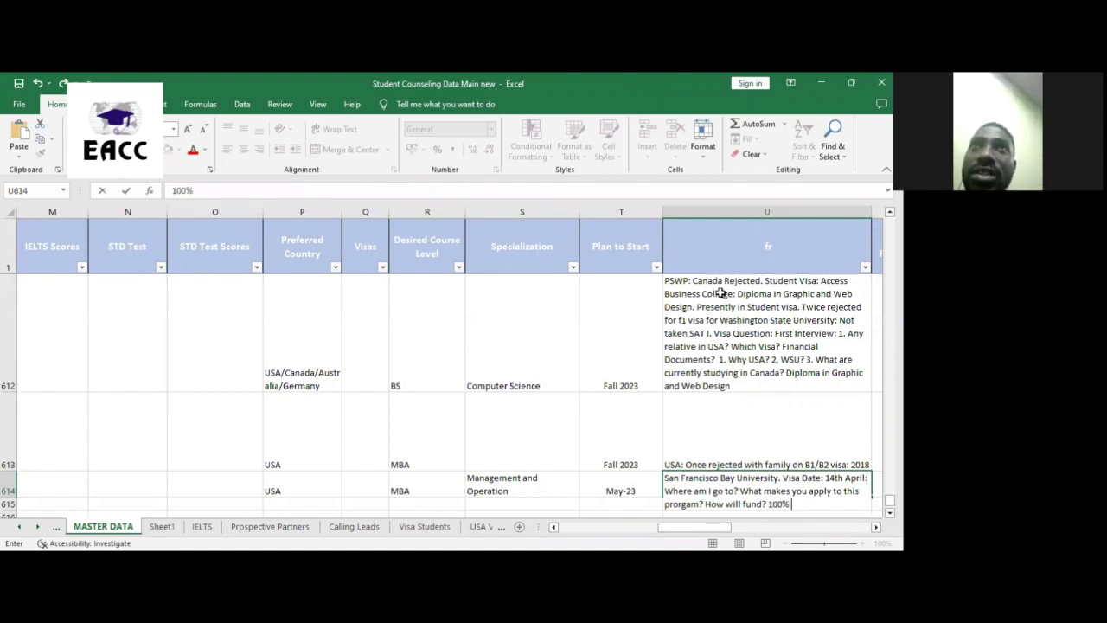
type("Scholarship")
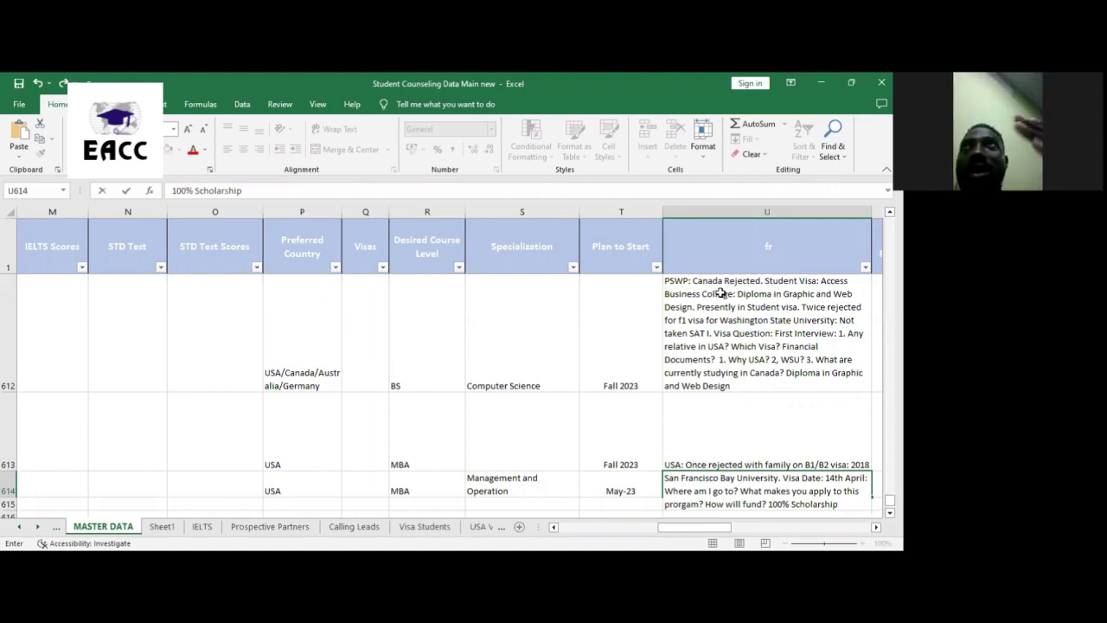
type(".")
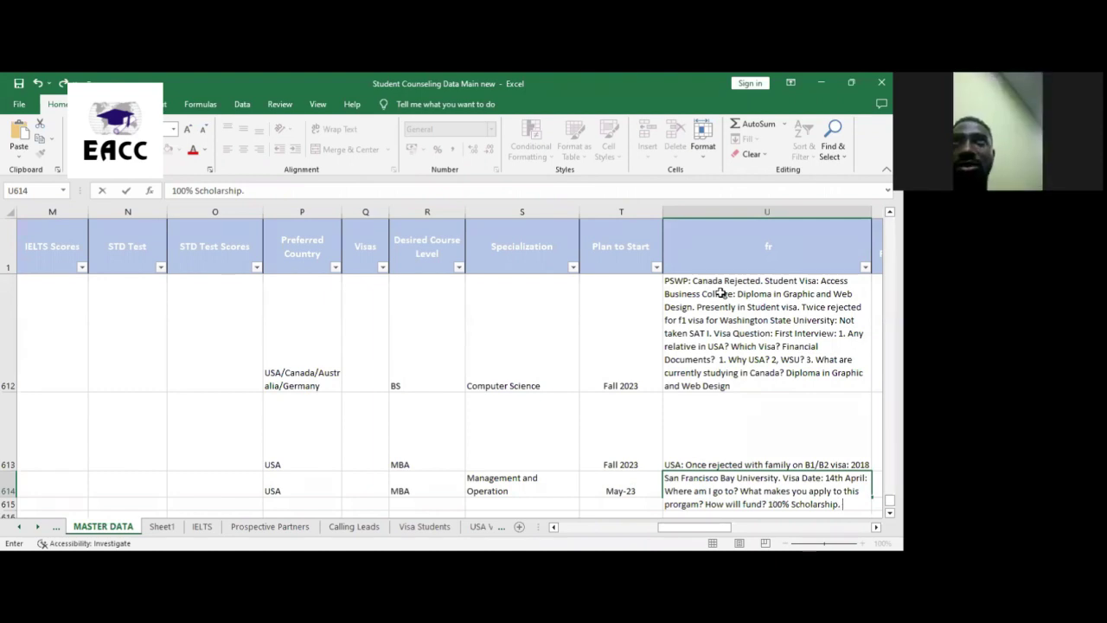